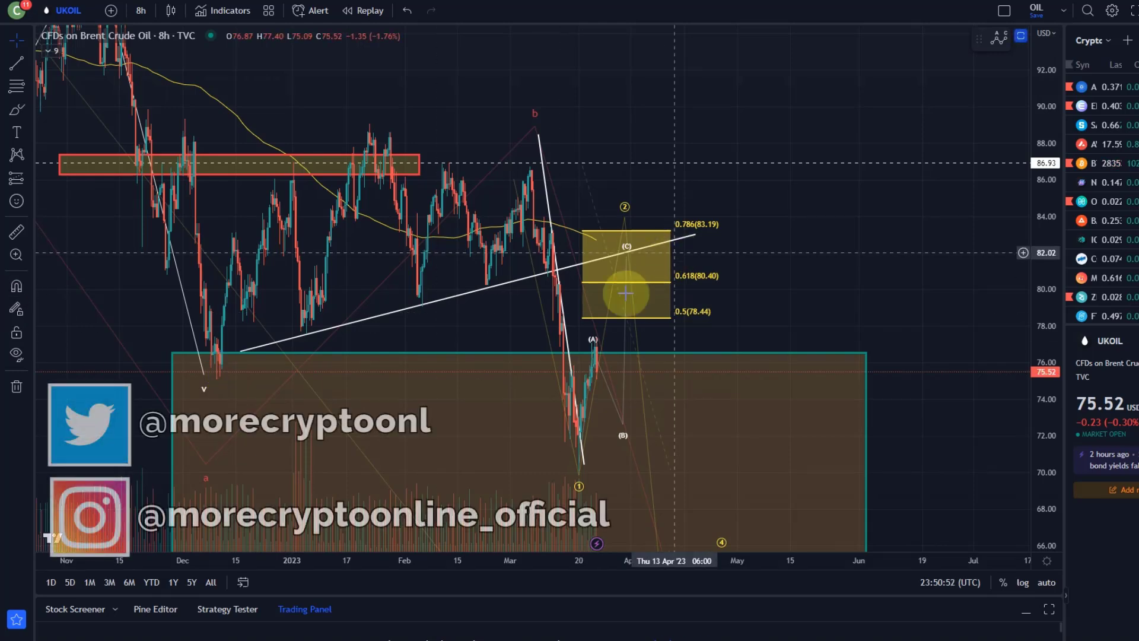
Lift the correction's wave (A) point to about 77.6, just under the 0.5 (78.44) level
scroll(446, 342, "up", 3)
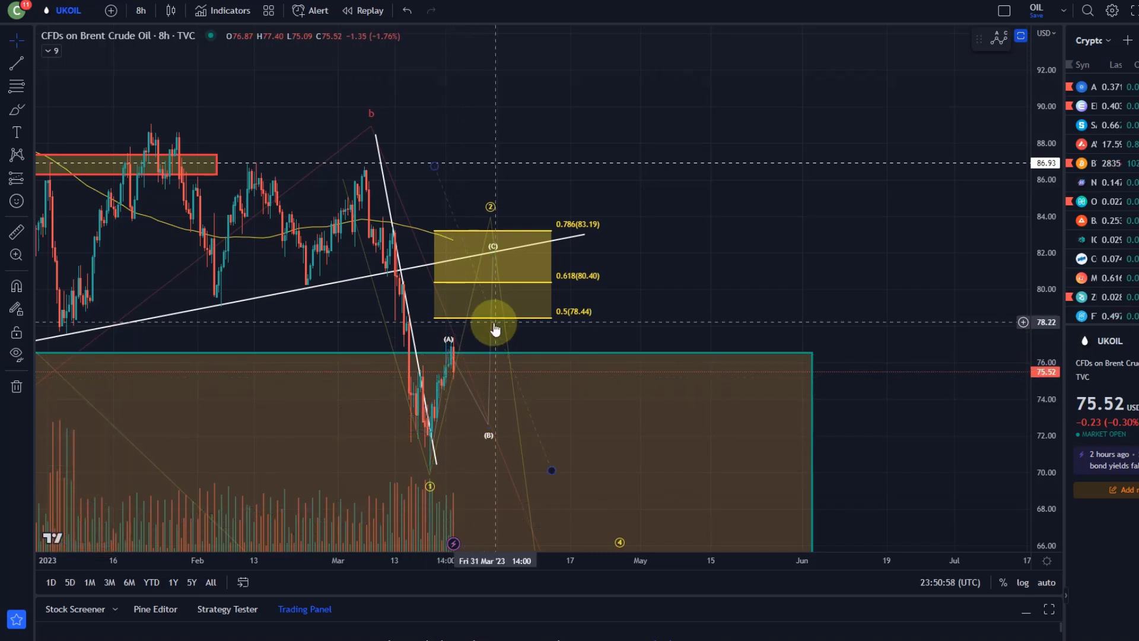
left_click_drag(450, 350, 454, 333)
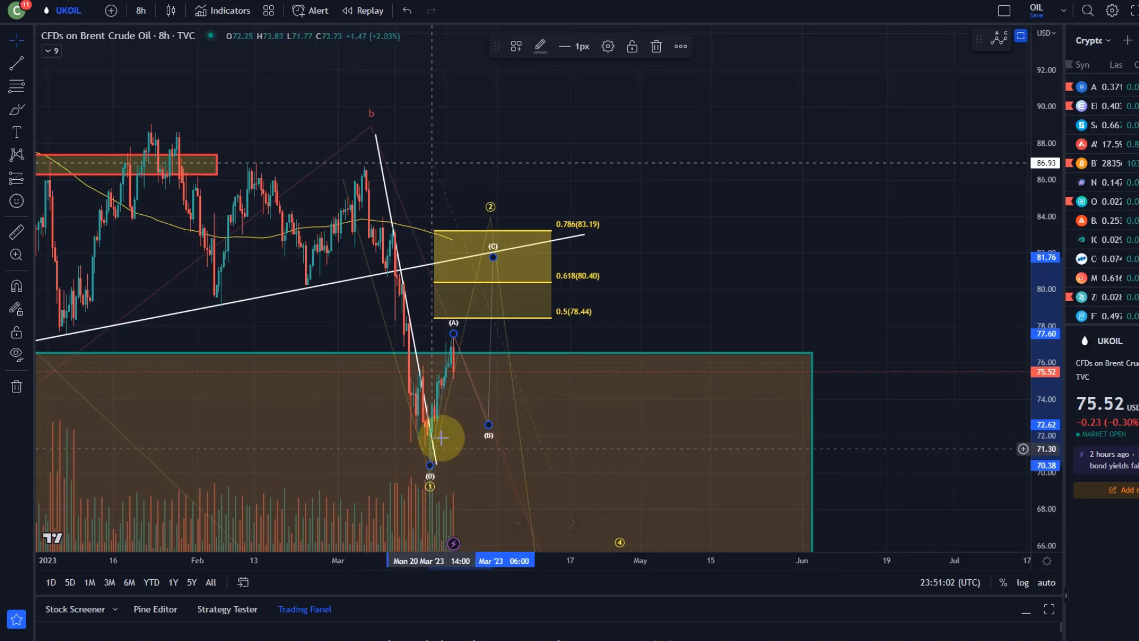
scroll(472, 395, "up", 4)
mouse_move(425, 471)
left_mouse_down()
mouse_move(650, 412)
mouse_move(784, 418)
left_mouse_up()
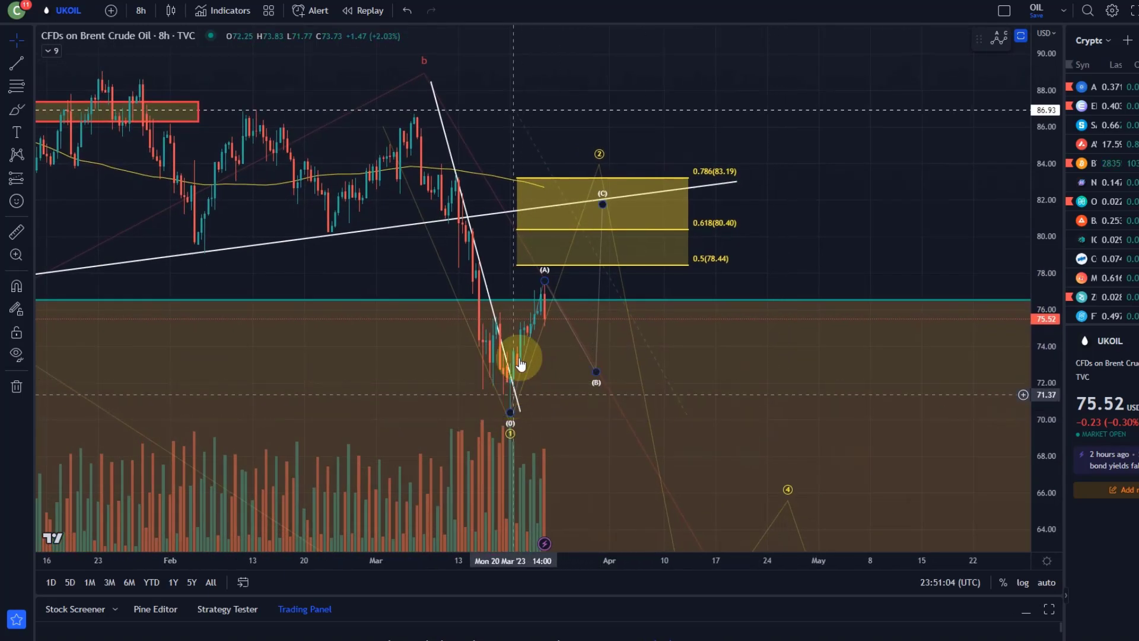
left_click(542, 294)
left_click(527, 307)
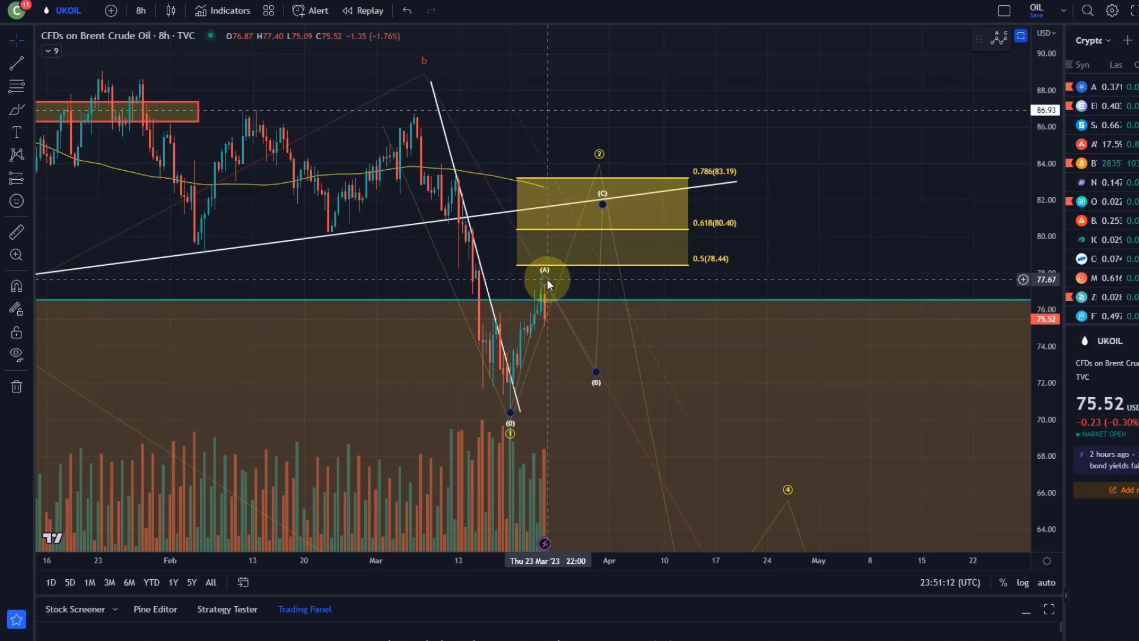
left_click(597, 347)
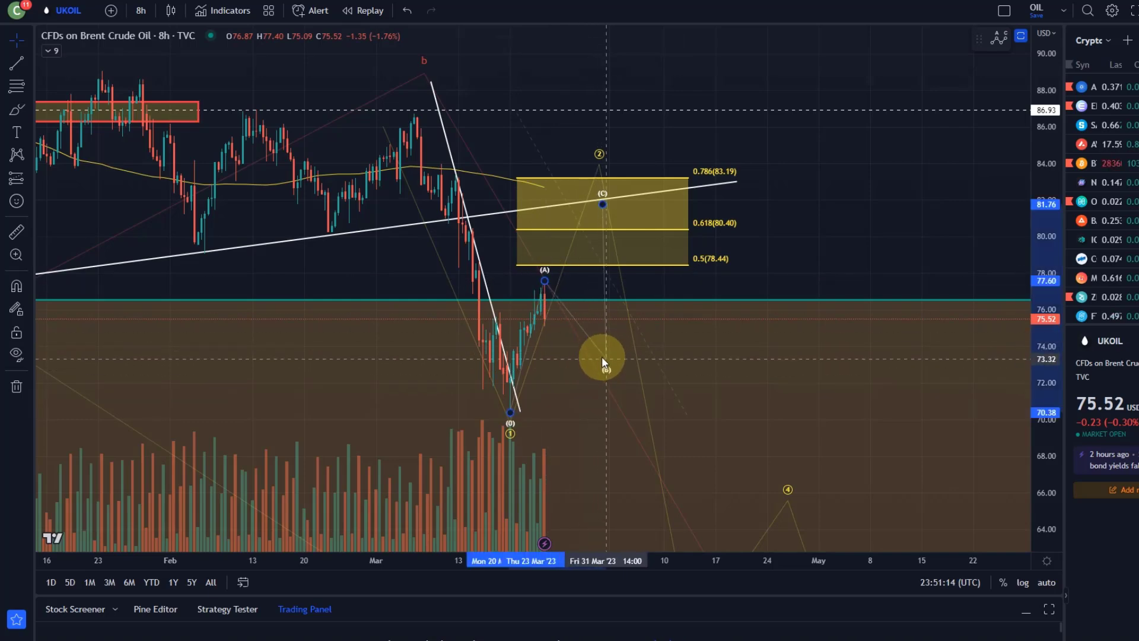
mouse_move(721, 389)
left_mouse_down()
mouse_move(775, 254)
mouse_move(678, 316)
left_mouse_up()
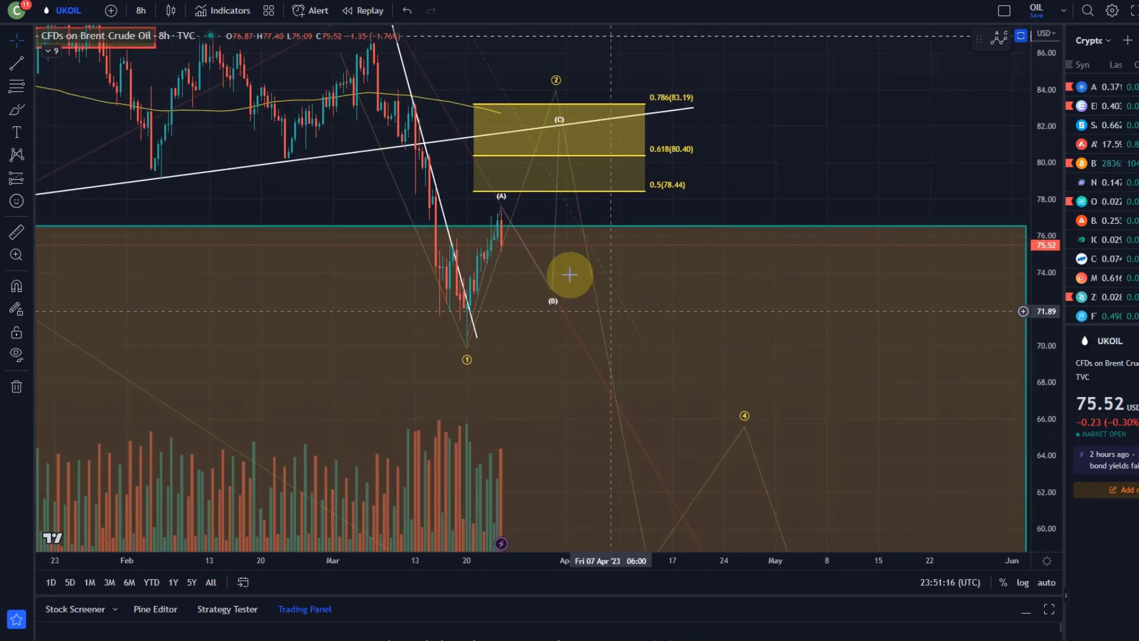
Nudge impulse point 2 slightly lower and later, then bring the lower projected waves into view
mouse_move(556, 89)
left_mouse_down()
mouse_move(564, 107)
mouse_move(559, 98)
left_mouse_up()
scroll(809, 173, "down", 5)
left_click_drag(1035, 204, 985, 436)
left_click_drag(667, 368, 506, 373)
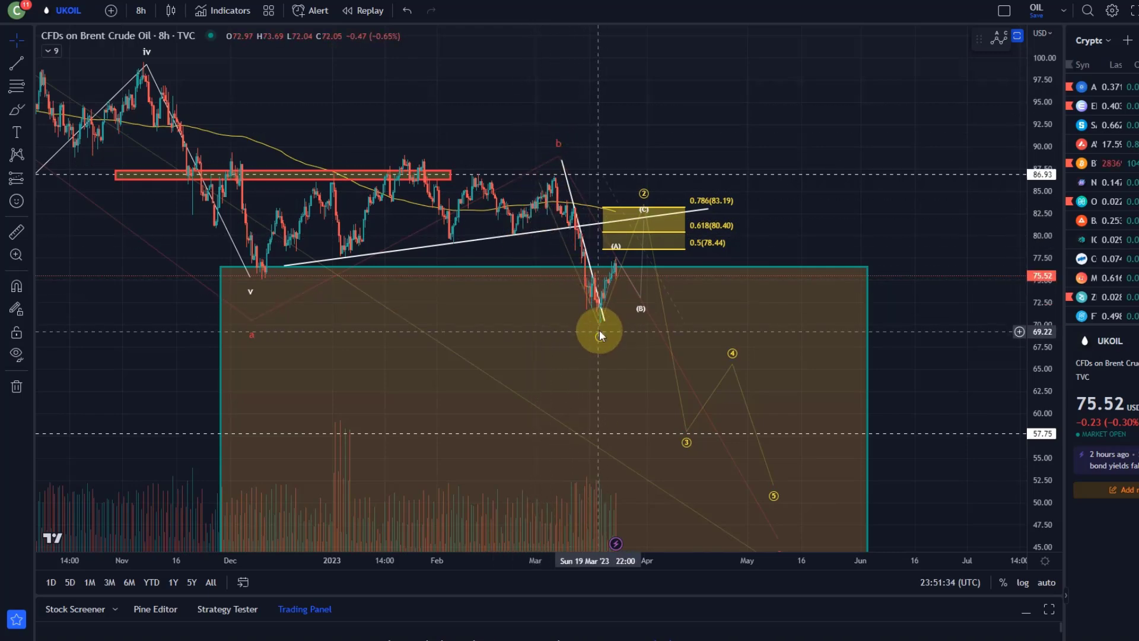
scroll(620, 338, "down", 3)
left_click_drag(632, 360, 461, 242)
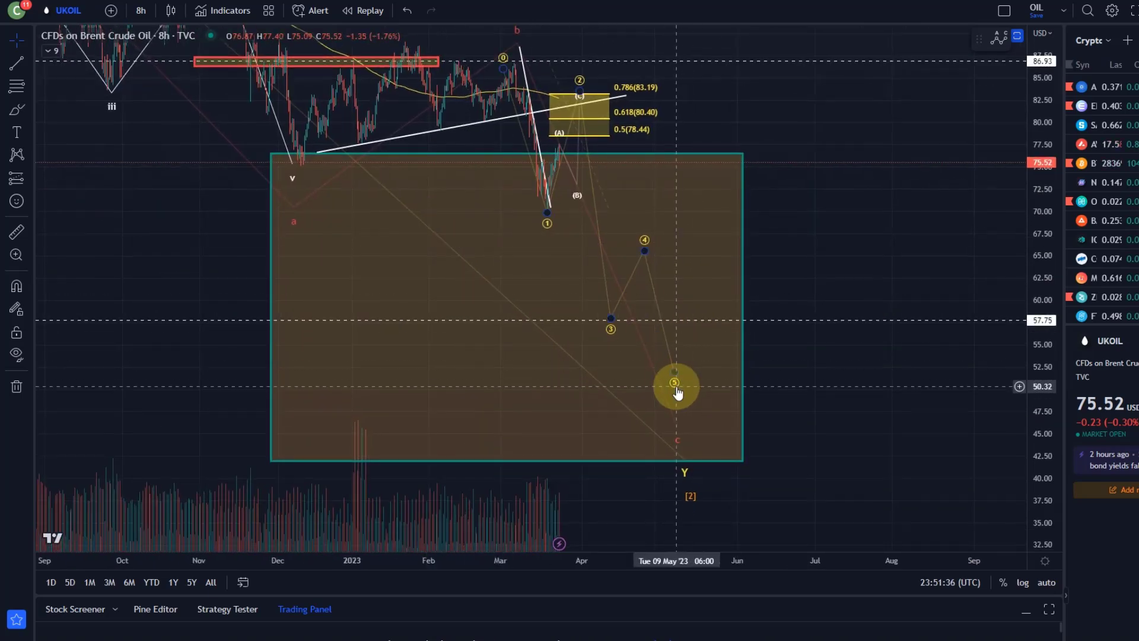
Move point 5 lower and later, point 3 later, raise c, and lift Y to about 46.10
left_click_drag(678, 392, 693, 401)
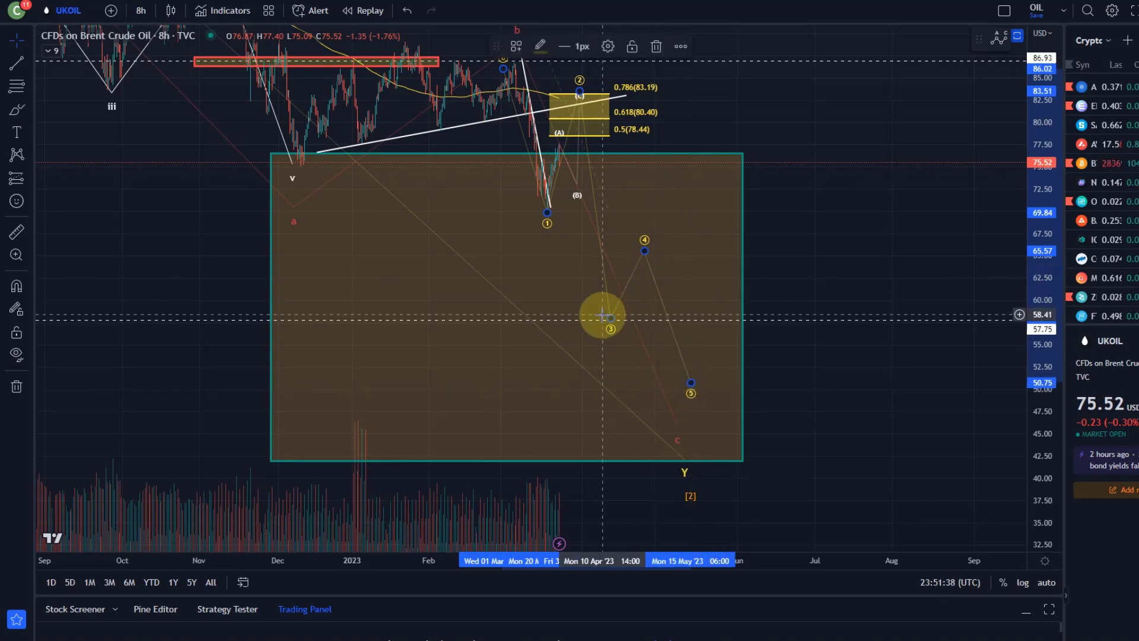
left_click_drag(610, 321, 628, 318)
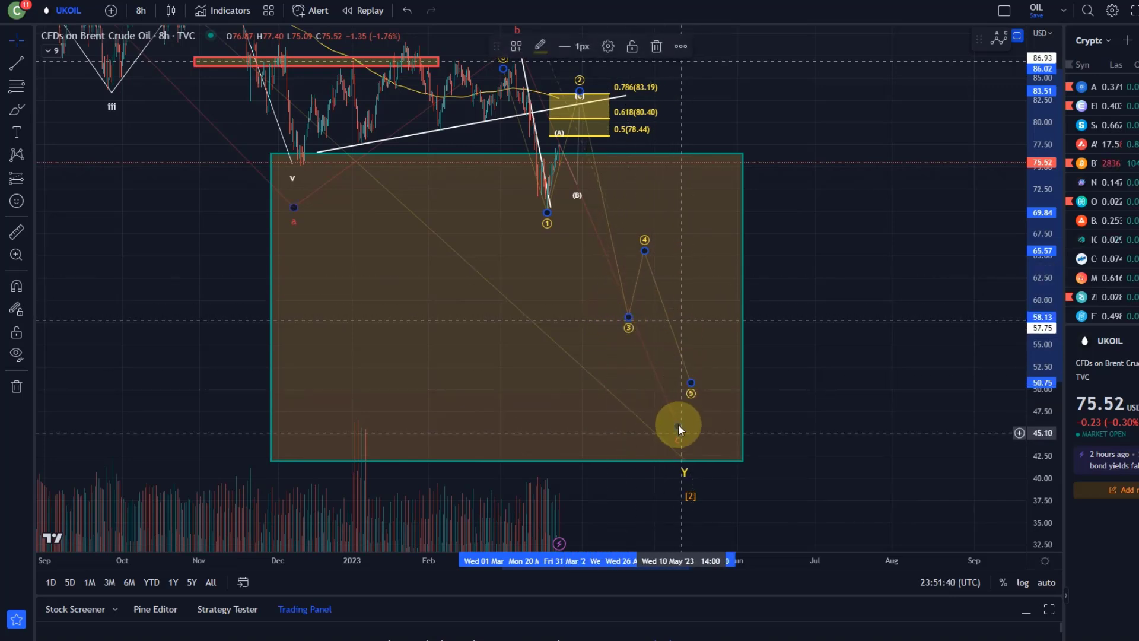
left_click_drag(679, 427, 687, 399)
left_click(682, 464)
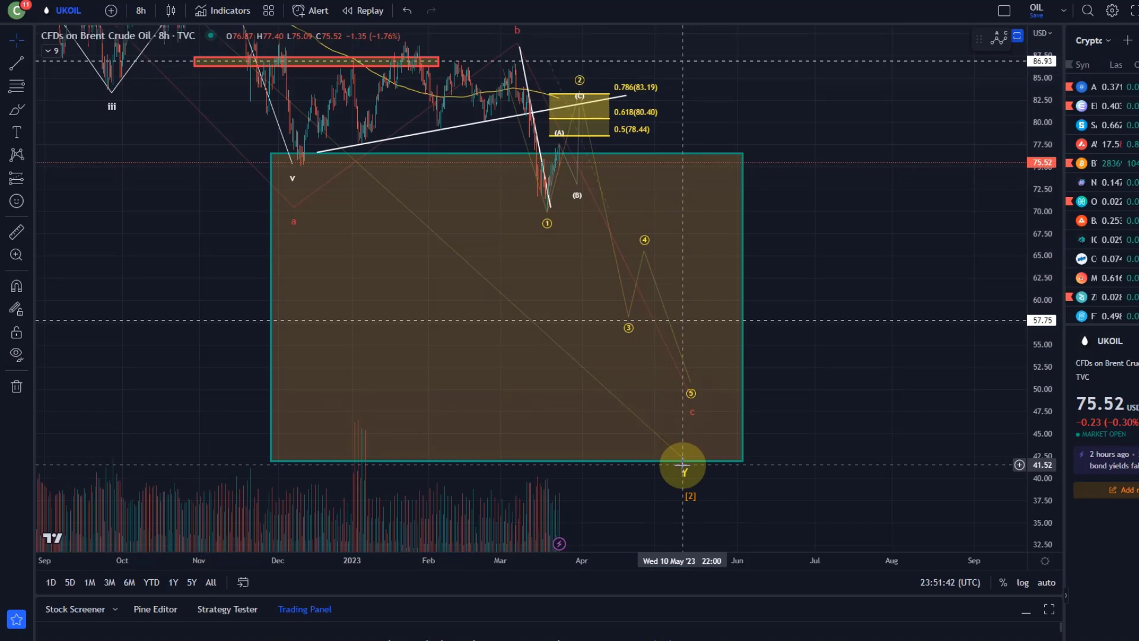
left_click_drag(682, 461, 690, 422)
Rescale the price axis and pan to view the full UKOIL history around the waves
scroll(601, 295, "down", 5)
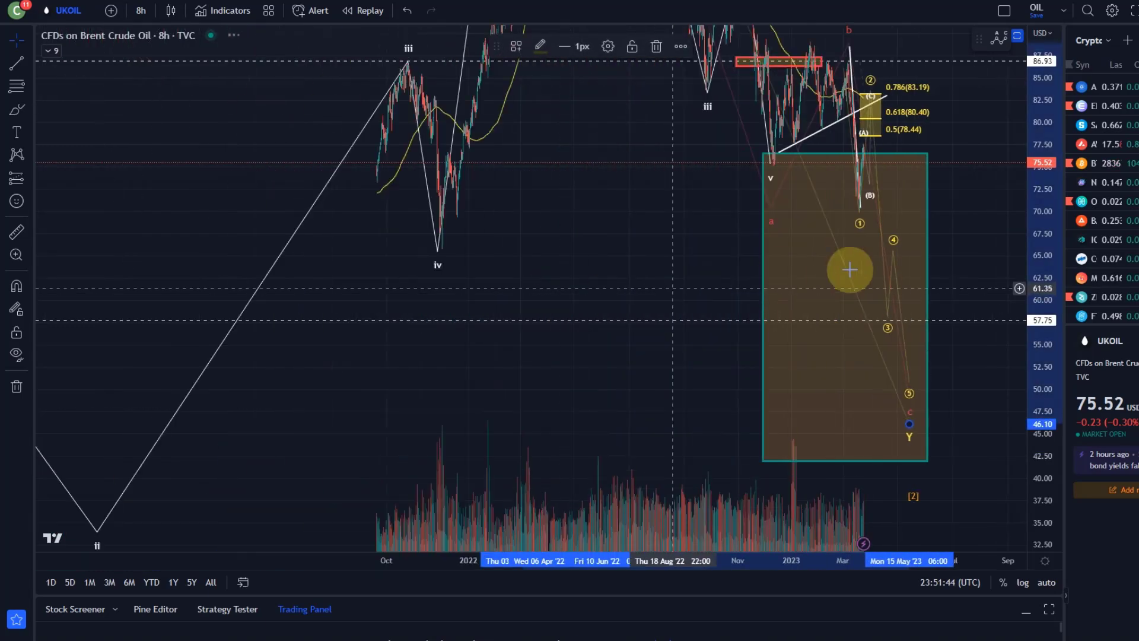
left_click_drag(1051, 188, 996, 470)
left_click_drag(620, 306, 536, 419)
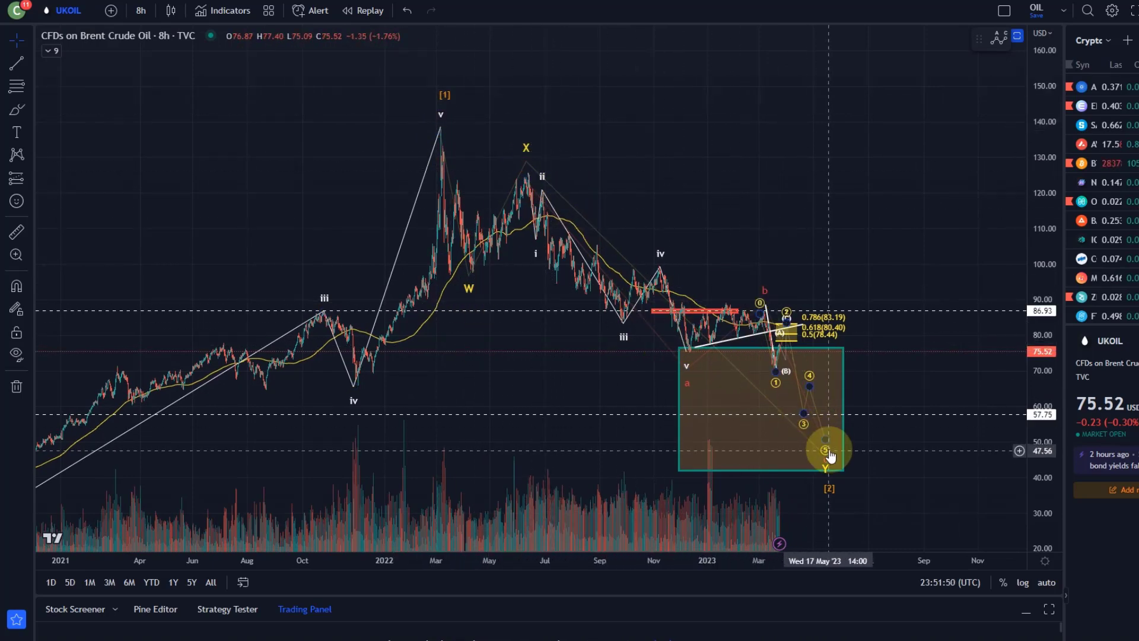
scroll(776, 385, "up", 6)
left_click_drag(692, 188, 795, 105)
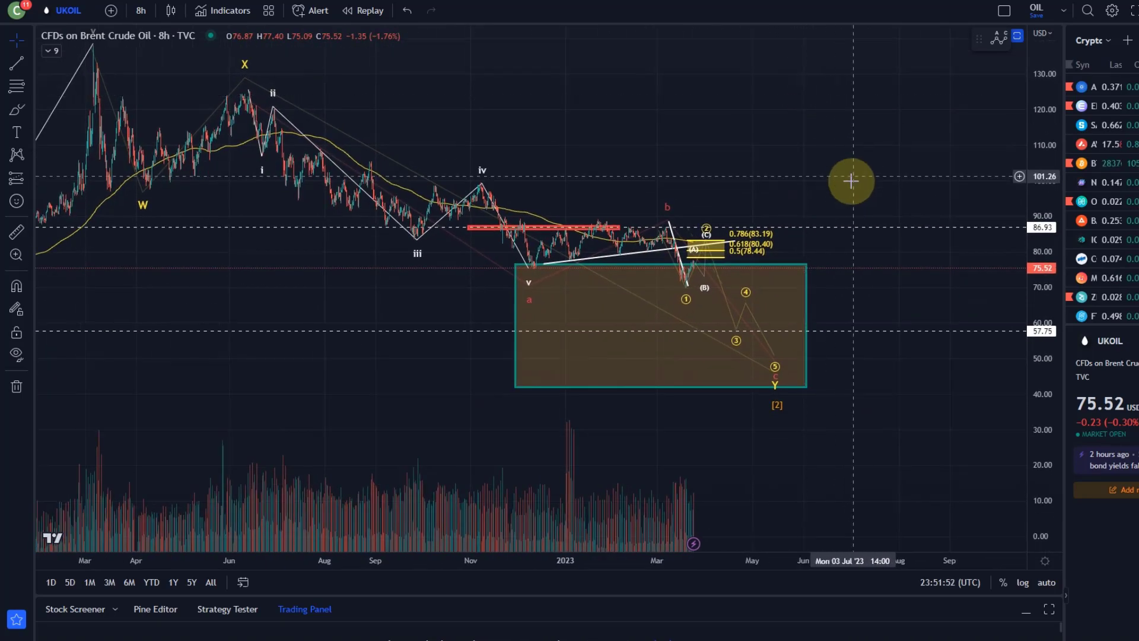
scroll(851, 181, "up", 2)
left_click_drag(1028, 411, 1041, 223)
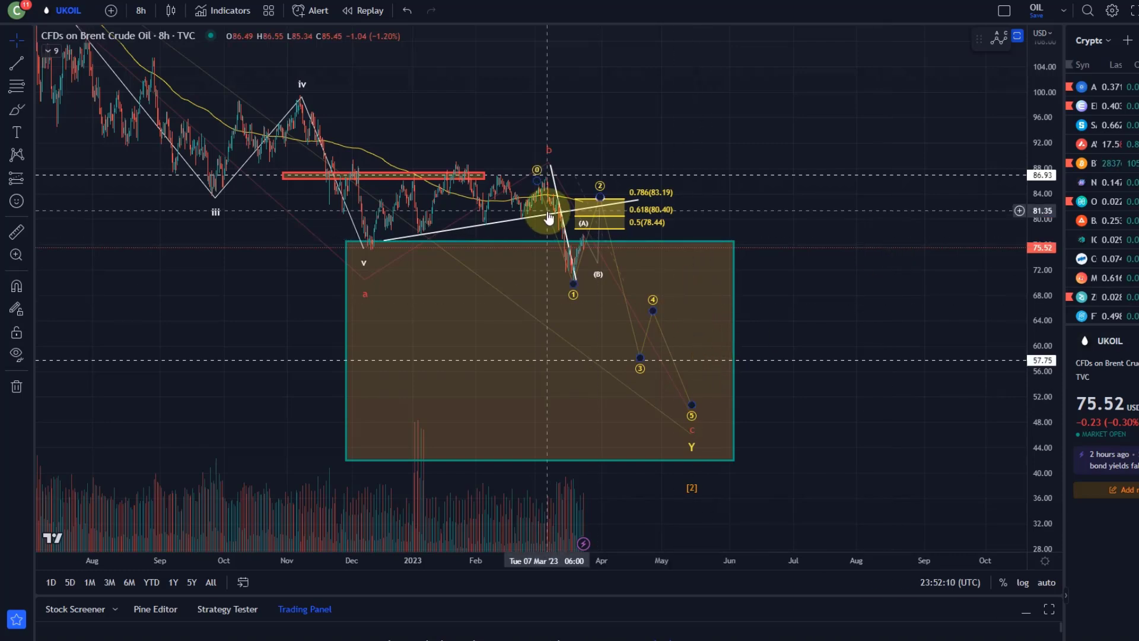
Pan across the Sep–May history and stretch the price scale vertically
scroll(546, 213, "up", 5)
left_click_drag(267, 300, 907, 297)
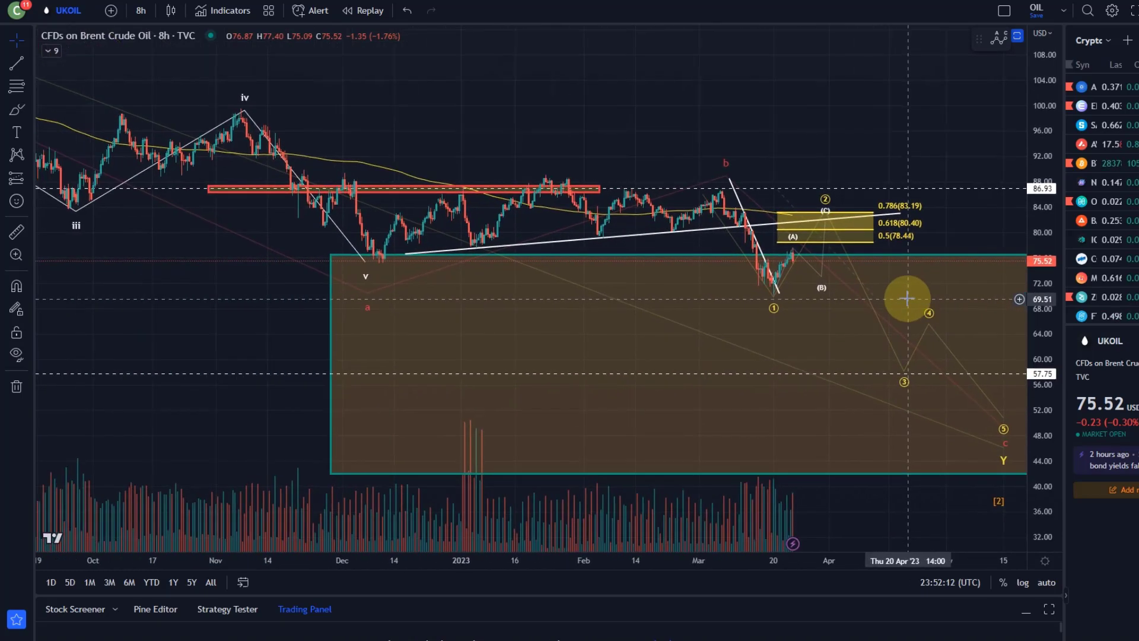
left_click_drag(779, 330, 633, 354)
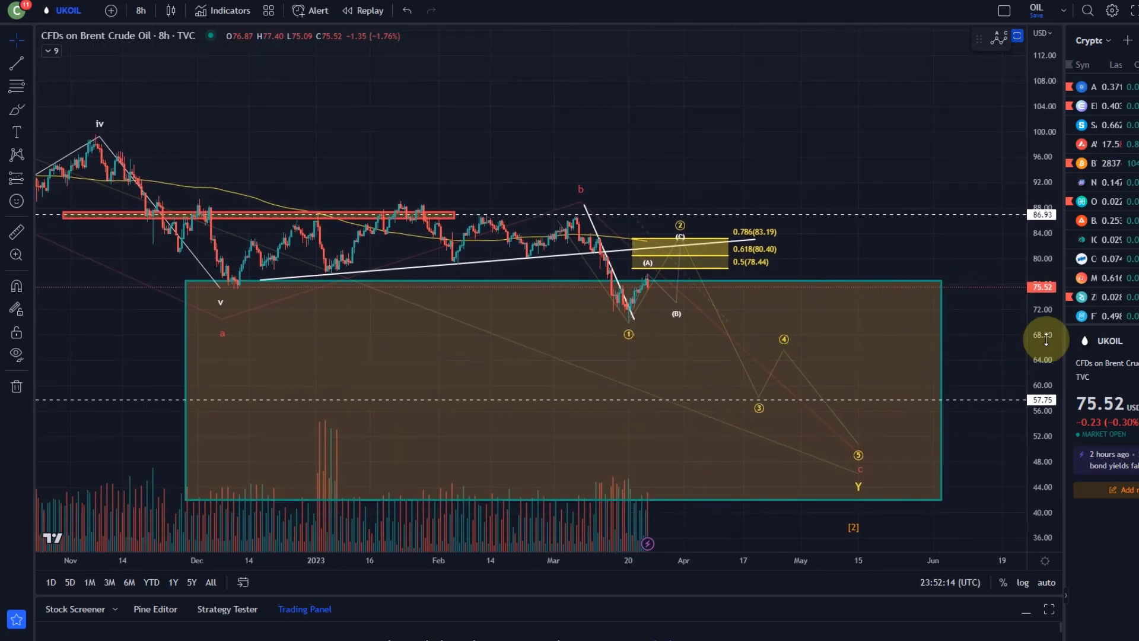
left_click_drag(1057, 383, 1083, 77)
scroll(650, 247, "up", 2)
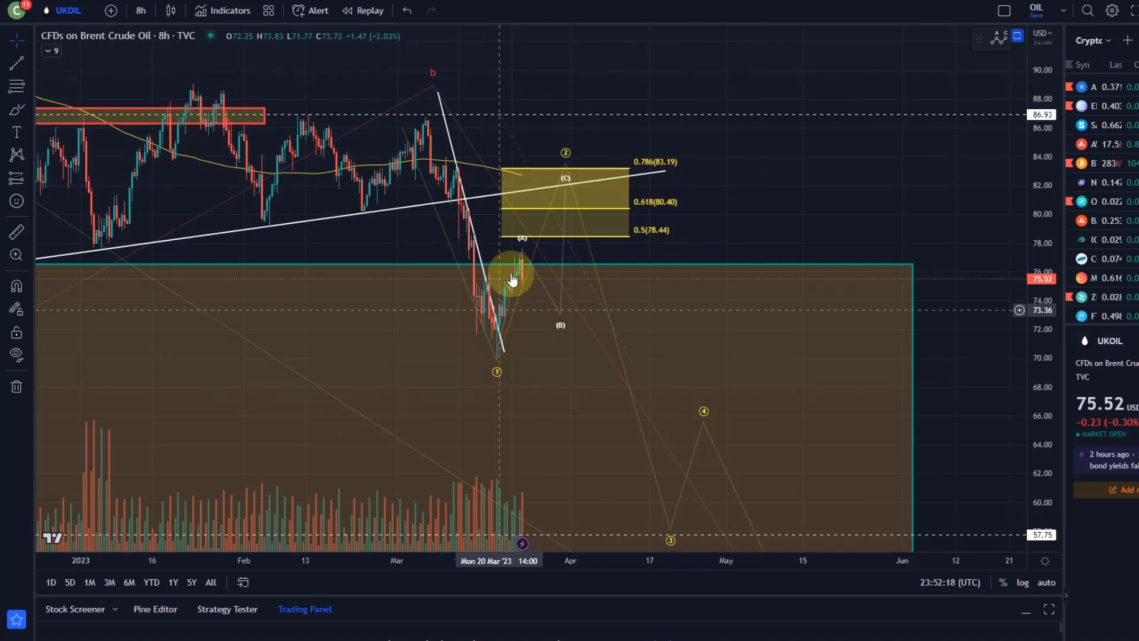
Select and adjust the (0)-(A)-(B)-(C) and 1–5 impulse wave drawings
left_click(523, 242)
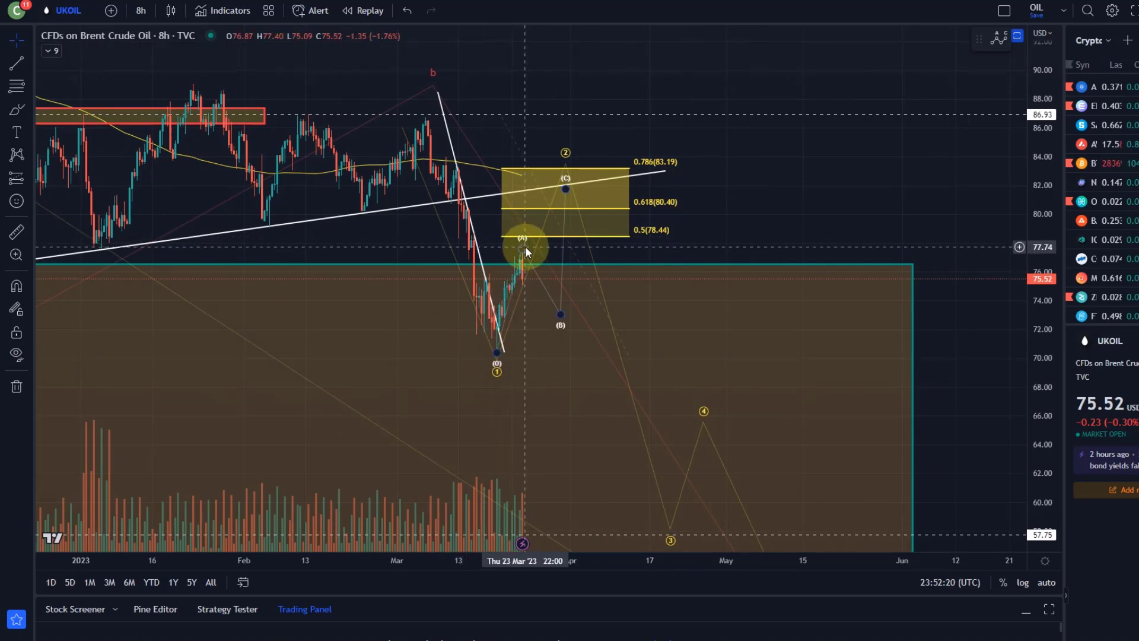
scroll(537, 254, "down", 1)
left_click_drag(1032, 235, 1053, 343)
scroll(889, 302, "down", 3)
left_click_drag(716, 392, 605, 372)
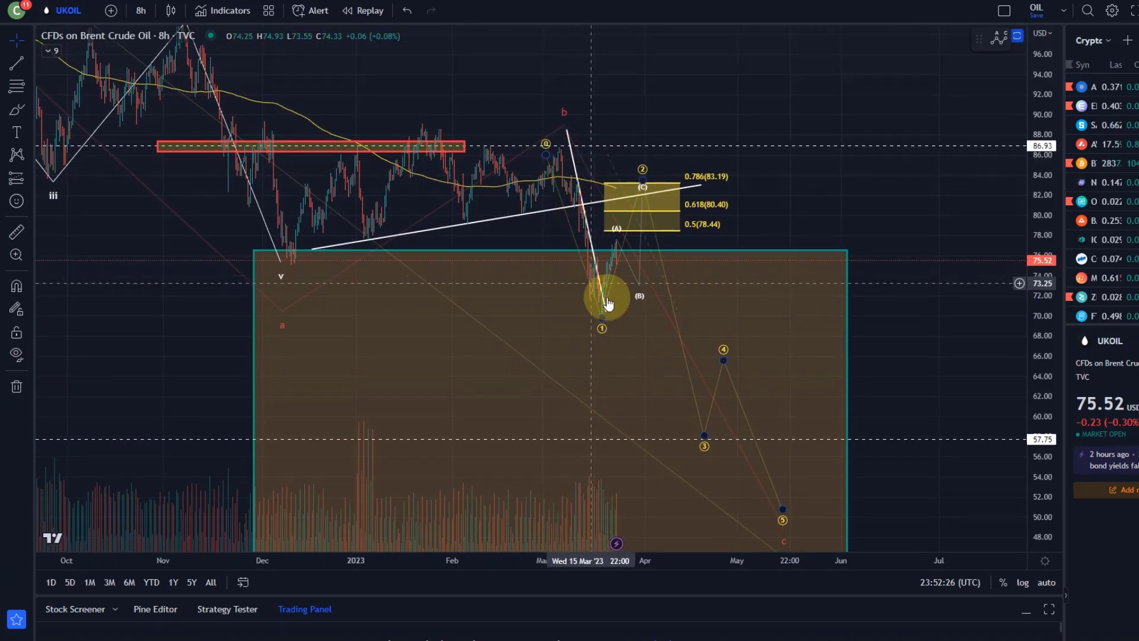
left_click(621, 237)
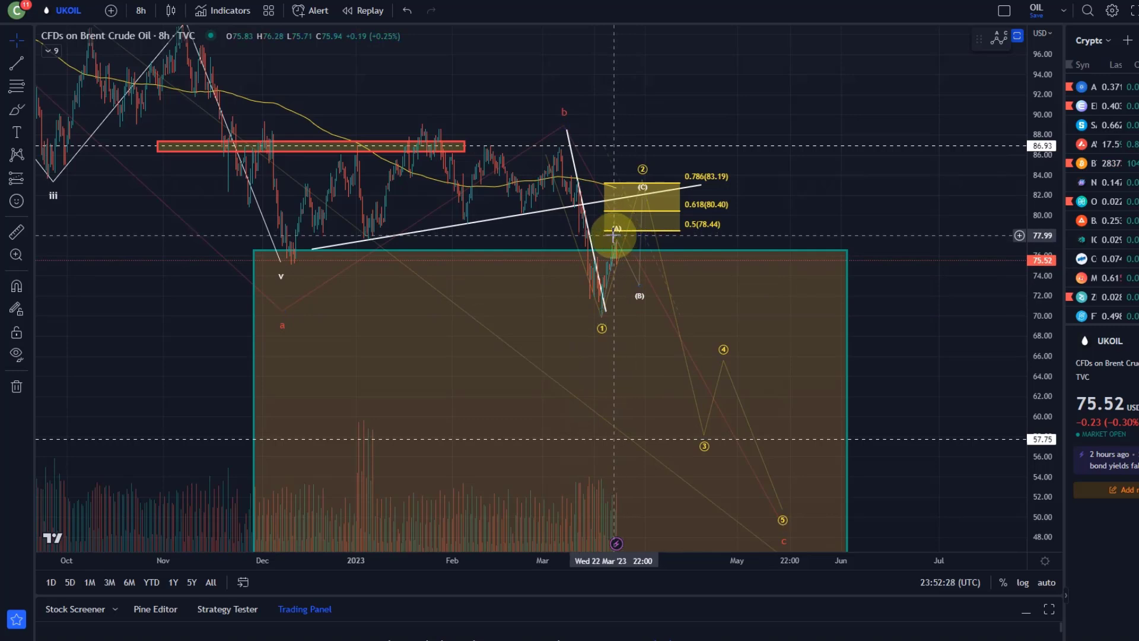
left_click(601, 310)
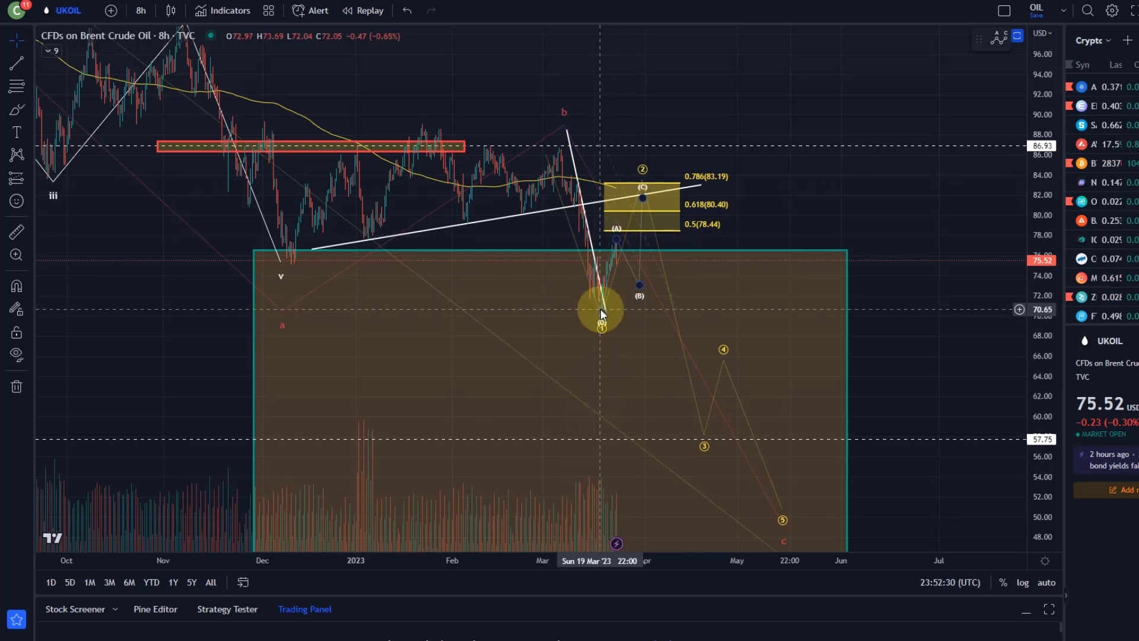
left_click(614, 240)
left_click_drag(615, 240, 547, 148)
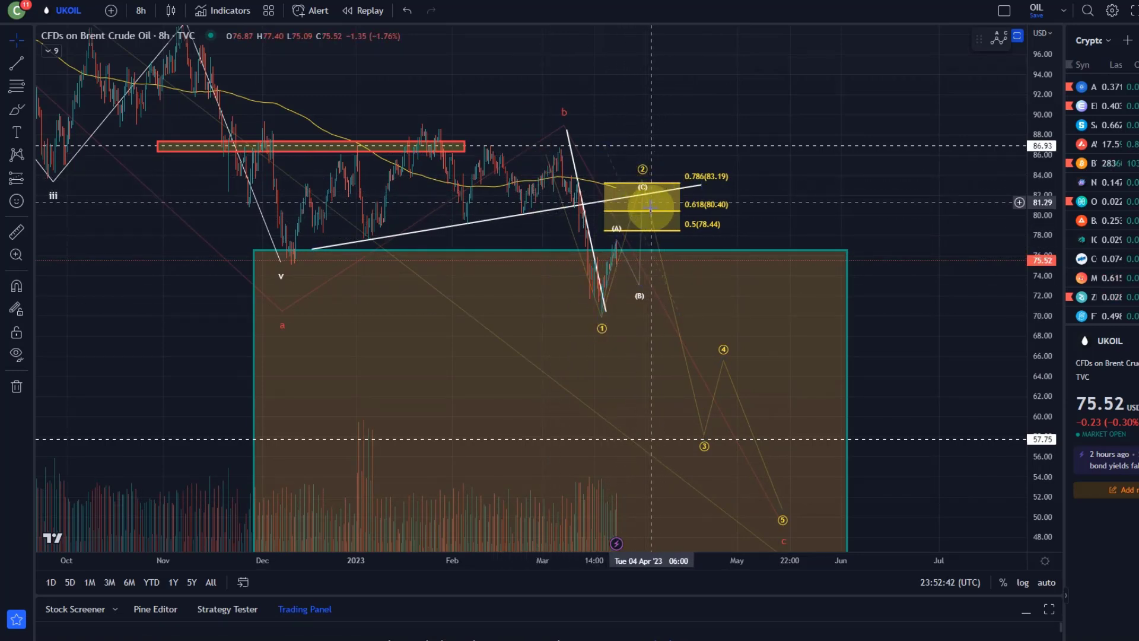
left_click(614, 242)
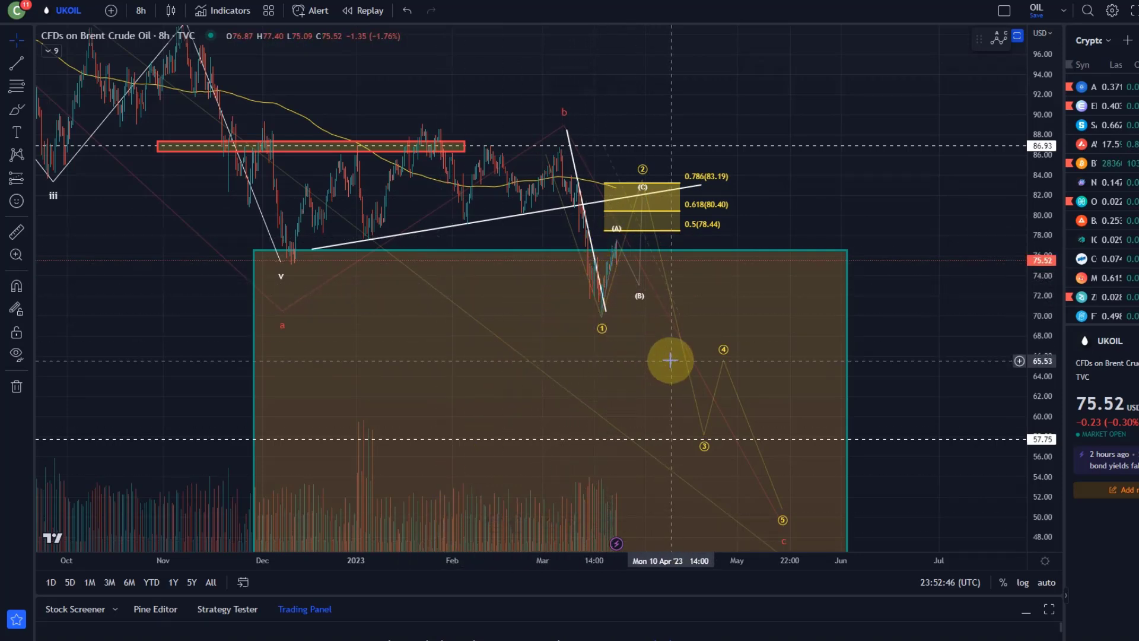
left_click(611, 269)
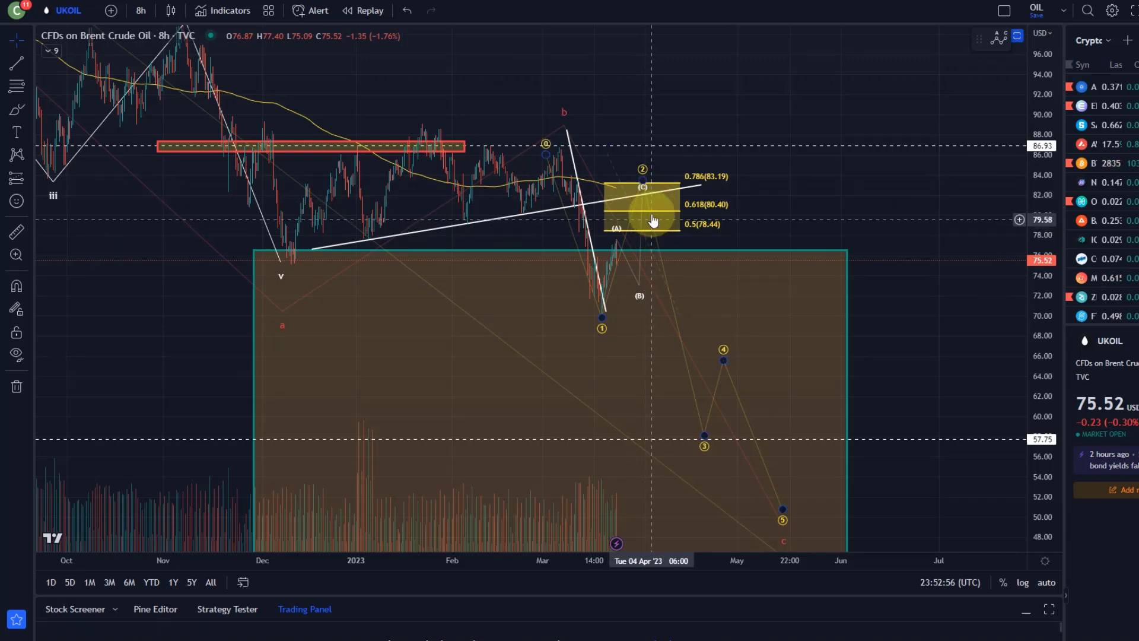
Zoom in and centre the chart on the wave (1) low and the (A)-(B)-(C) rise
scroll(629, 240, "up", 7)
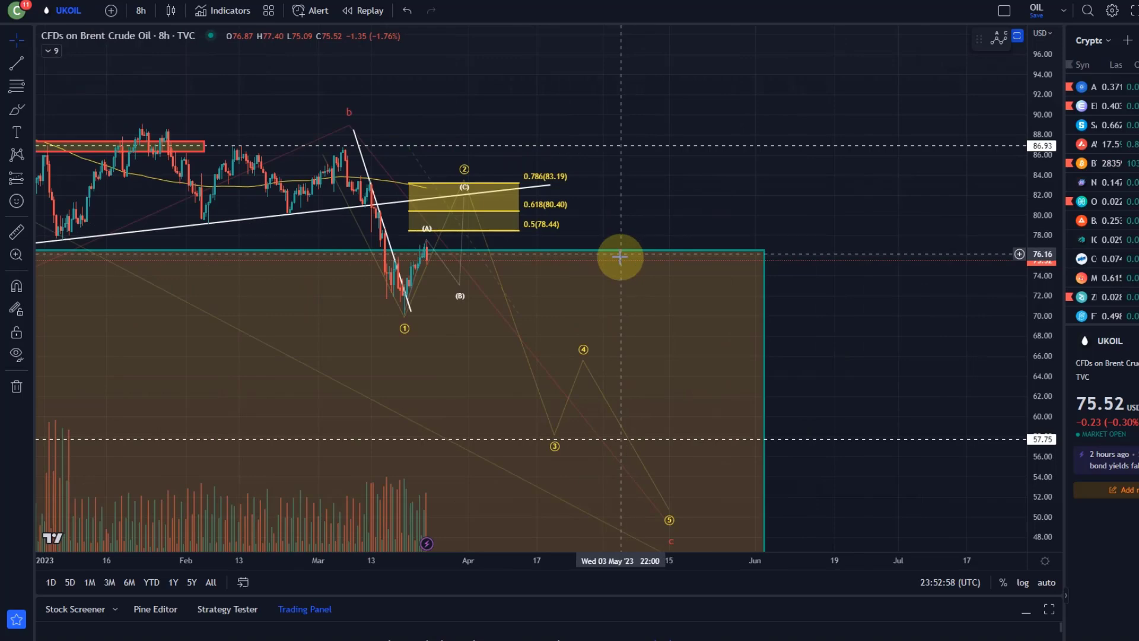
left_click_drag(532, 277, 965, 233)
scroll(499, 208, "up", 5)
left_click_drag(581, 296, 654, 409)
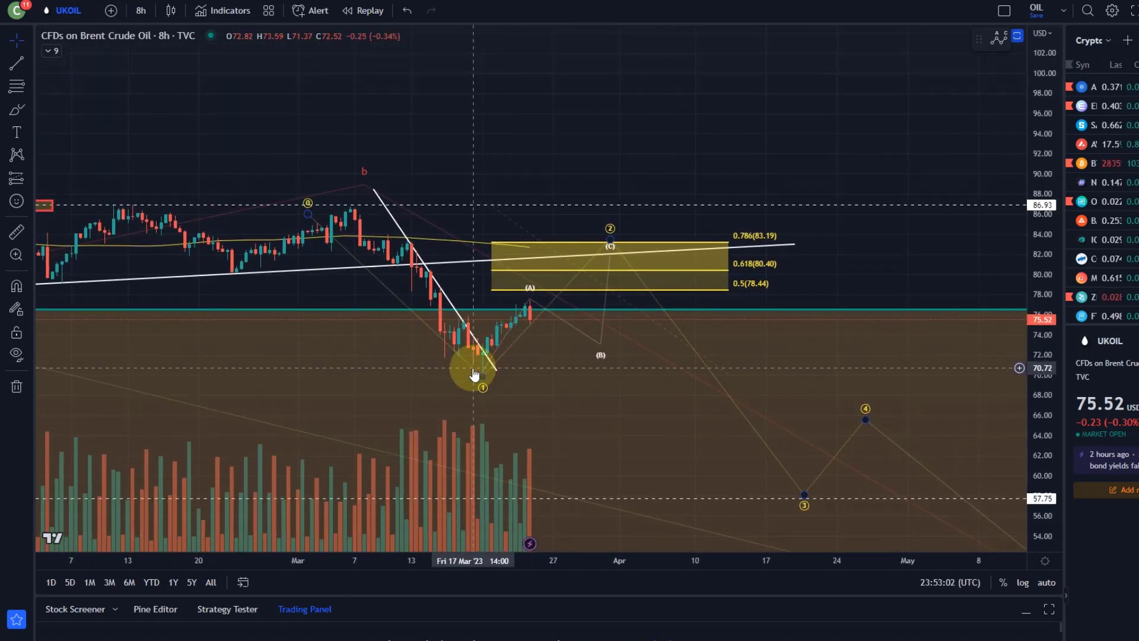
Draw a Fib retracement from the 70.15 low to the 77.36 (A) high, marking 73.81–71.71
left_click(17, 86)
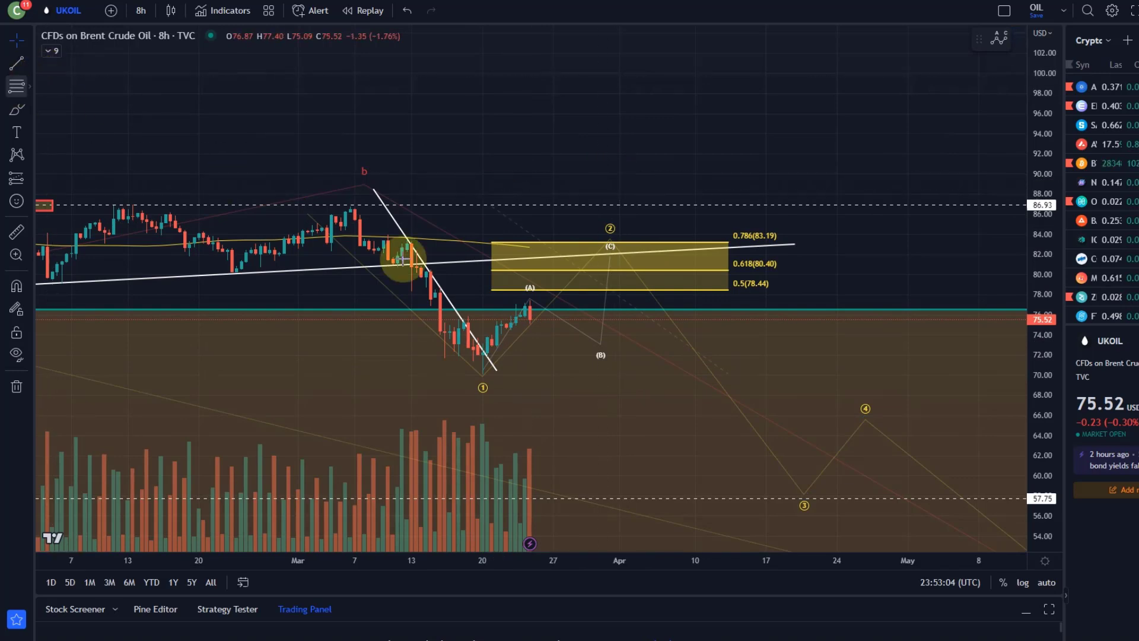
left_click_drag(520, 373, 705, 300)
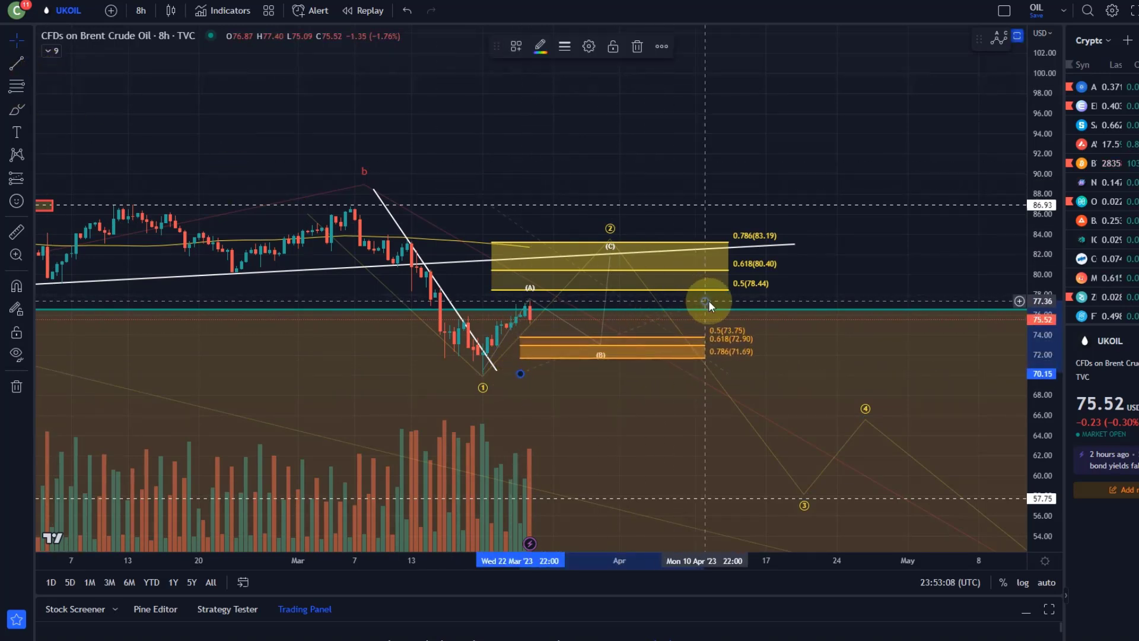
left_click_drag(1036, 395, 1045, 235)
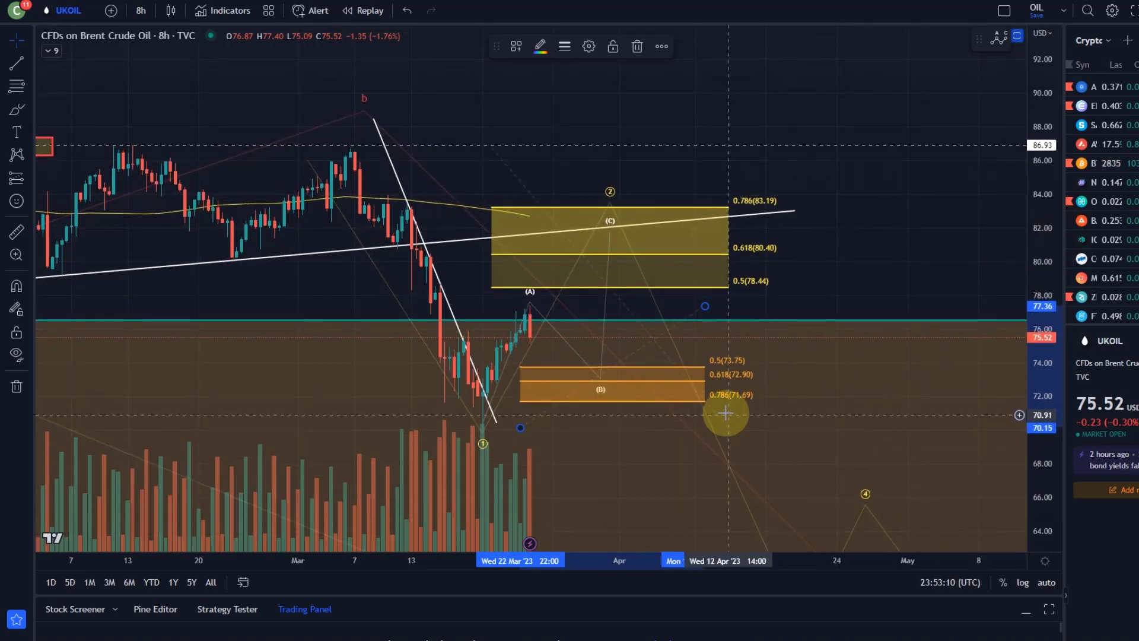
left_click_drag(704, 308, 631, 303)
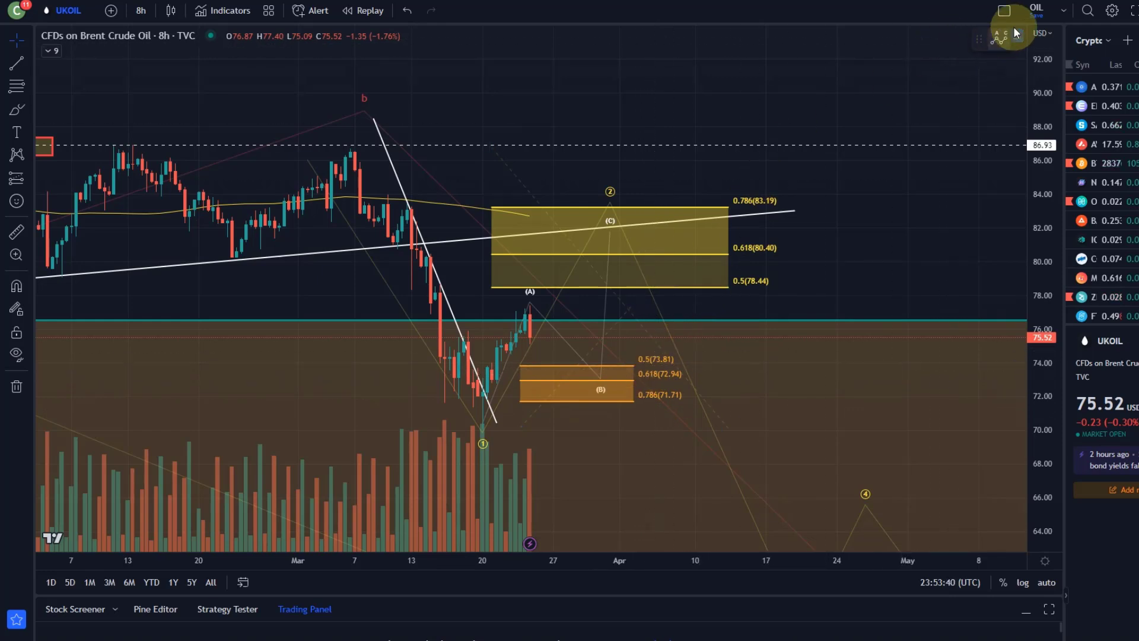
Load the saved 'WTI' layout with the CL1! 4h crude oil futures chart
left_click(1063, 10)
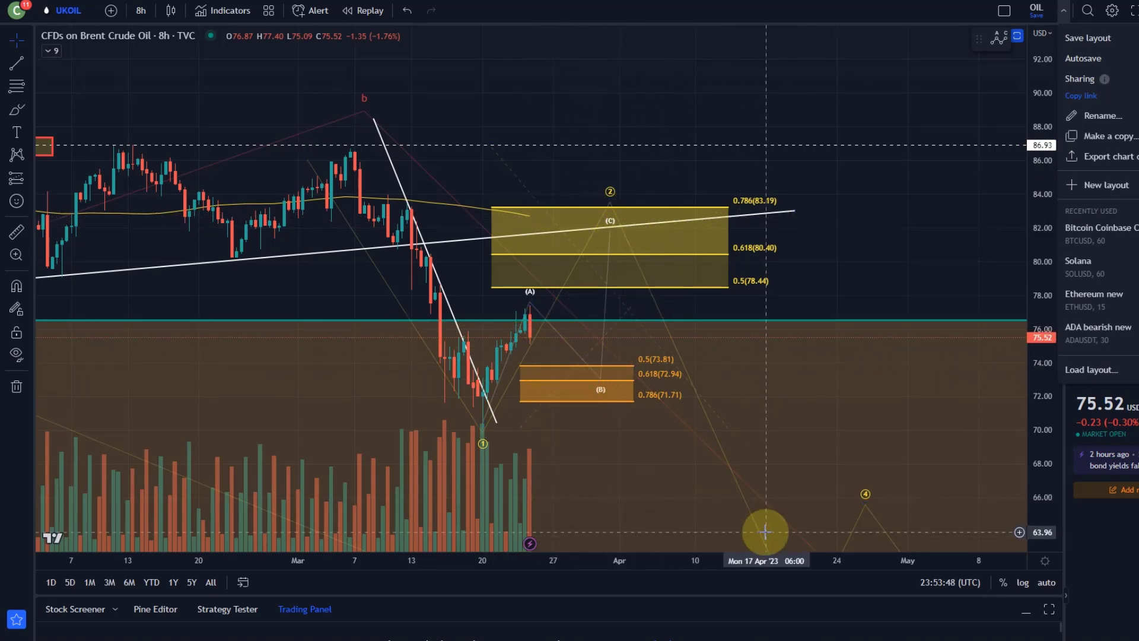
left_click(1109, 370)
type("wti")
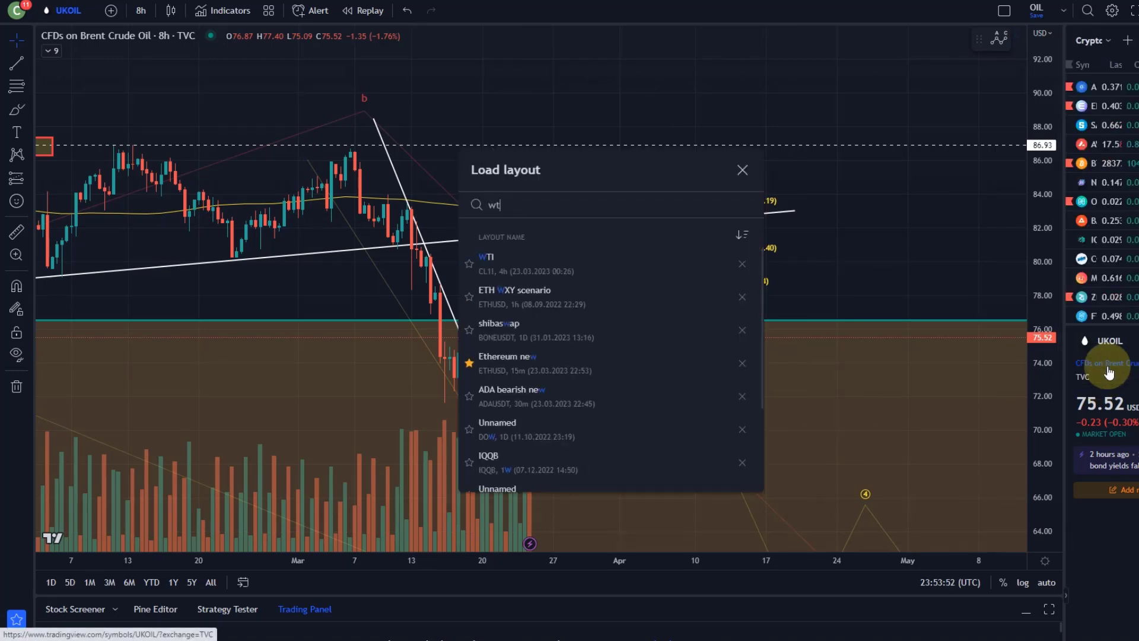
left_click(712, 261)
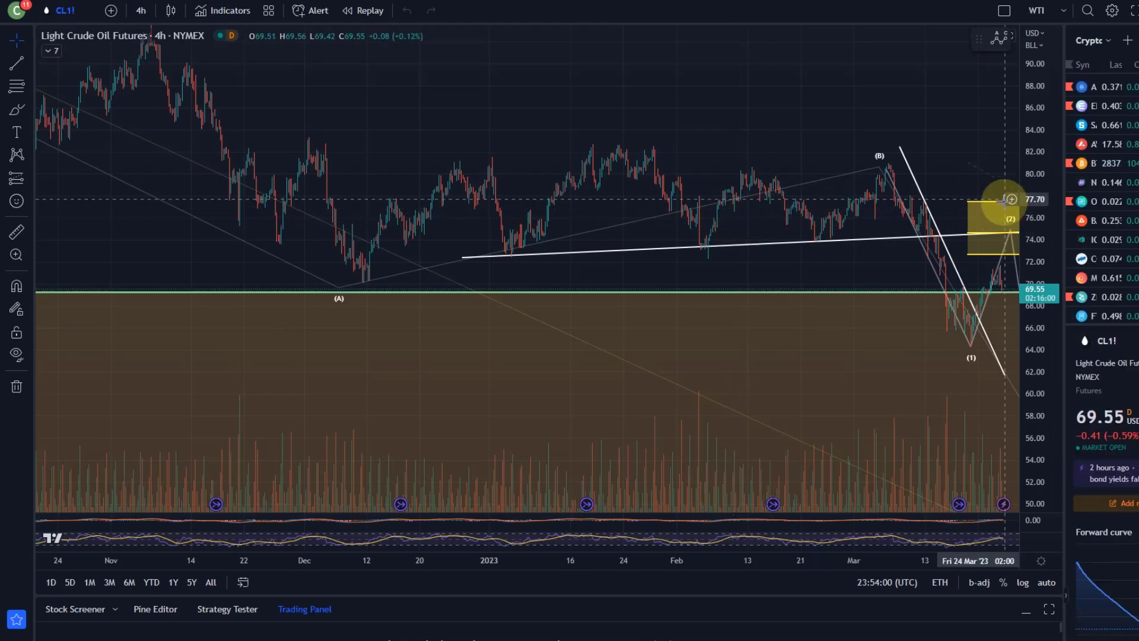
Shift wave point (3) later in time on the CL1! chart
scroll(1004, 201, "up", 3)
left_click_drag(795, 332, 532, 326)
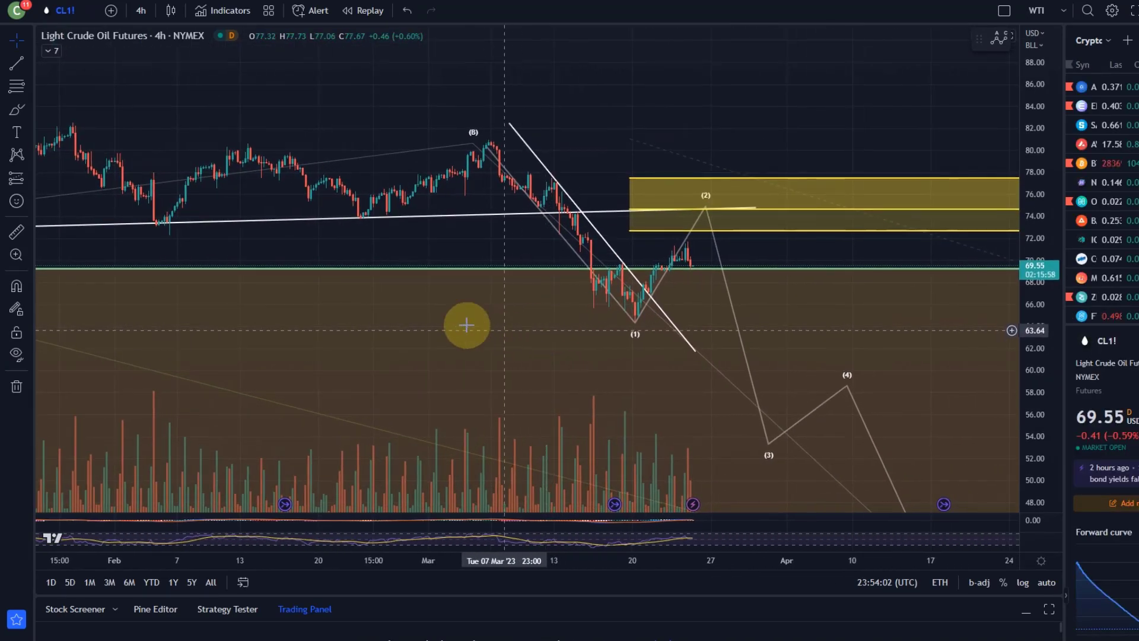
left_click_drag(763, 439, 804, 439)
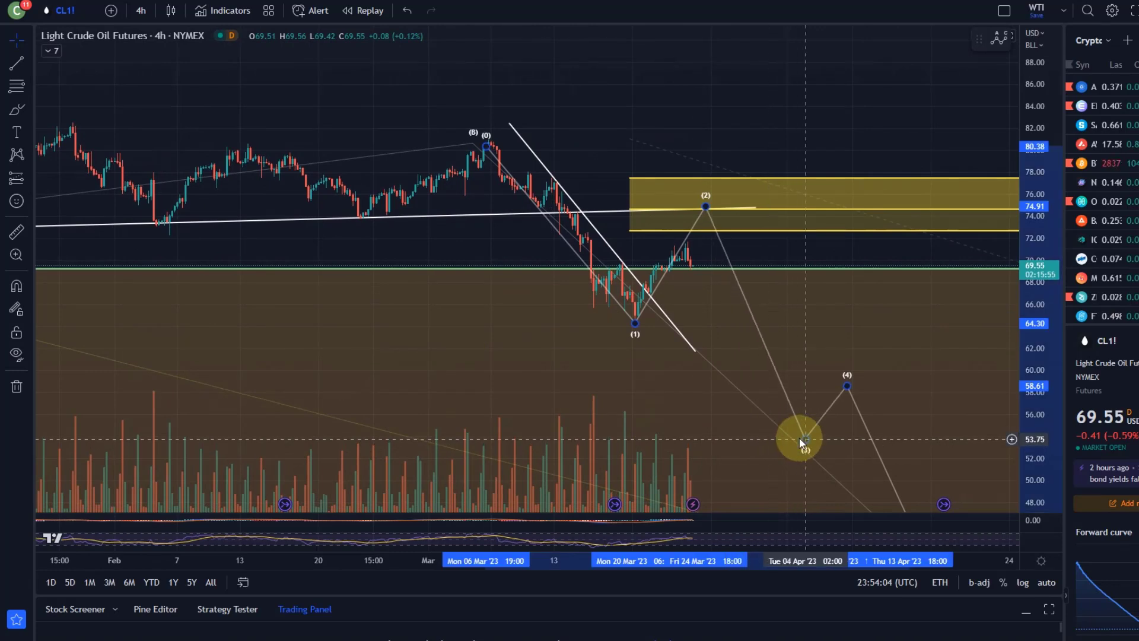
Draw an Elliott (0)-(A)-(B)-(C) correction from the wave (1) low, ending at wave (2)
left_click(28, 152)
left_click(638, 321)
left_click(682, 243)
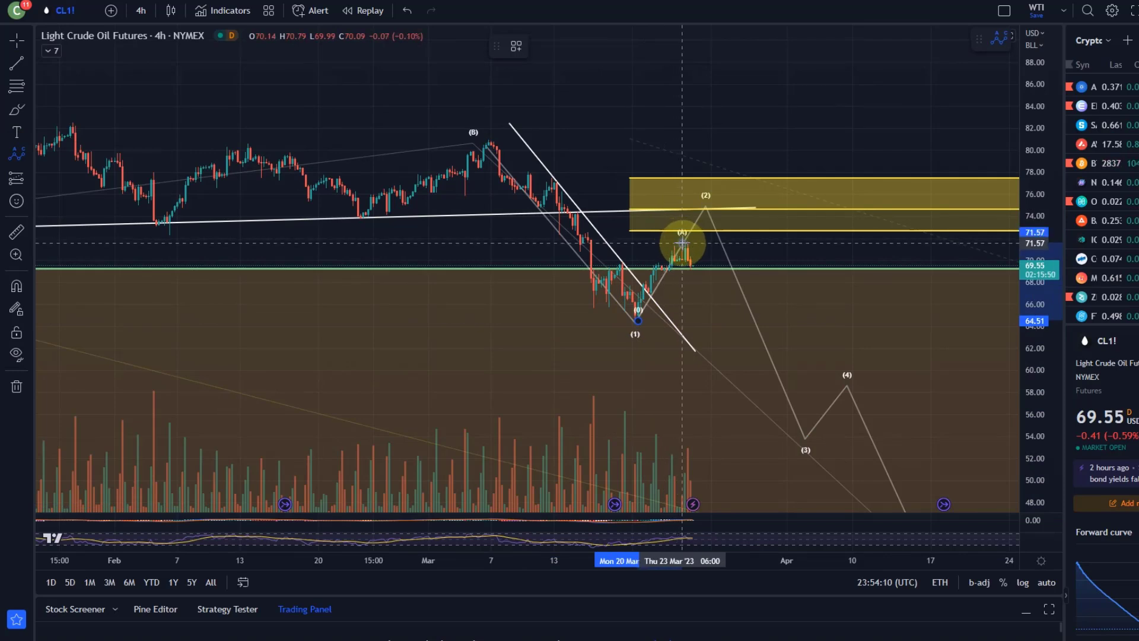
left_click(703, 298)
left_click(732, 215)
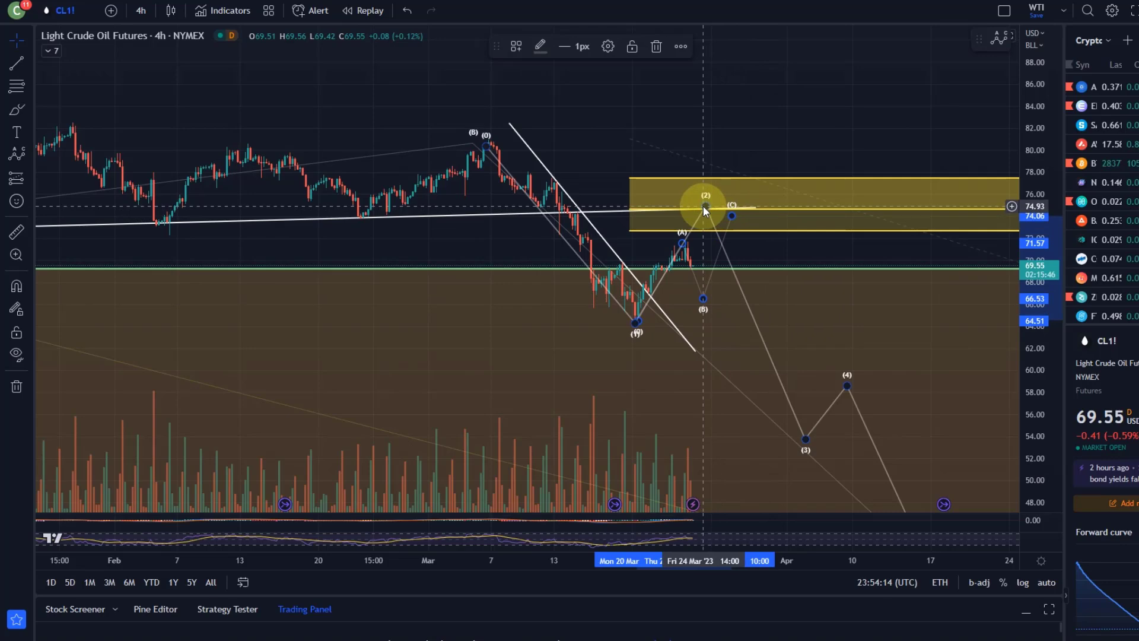
Add a Fib retracement from the wave (1) low to the (A) high, marking the 67.92–65.80 zone
left_click_drag(770, 300, 563, 315)
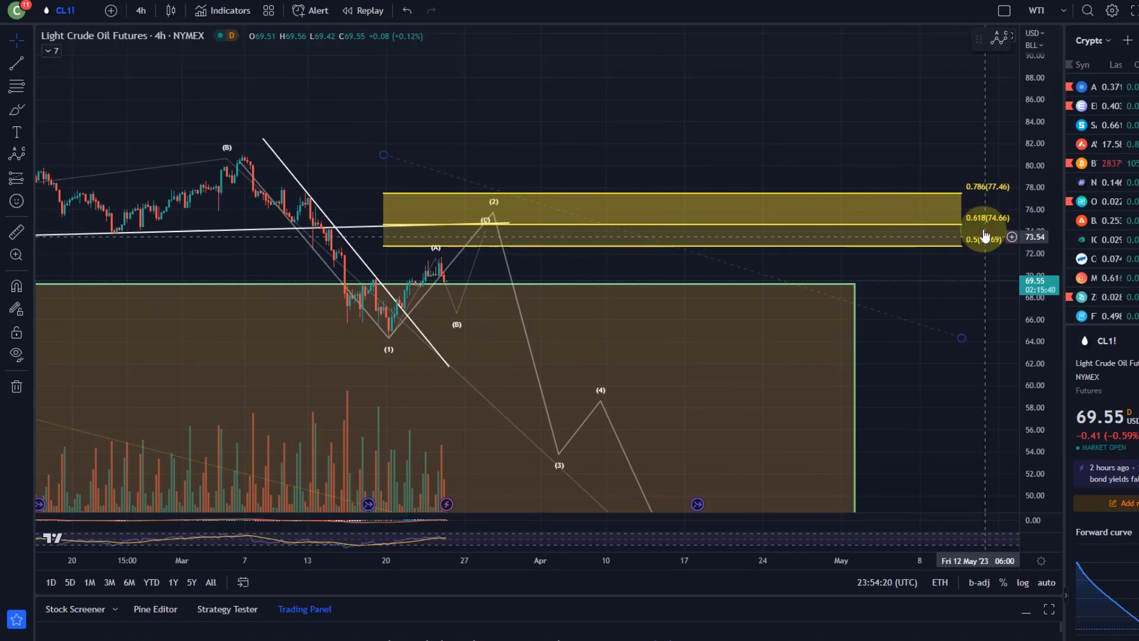
scroll(691, 302, "down", 3)
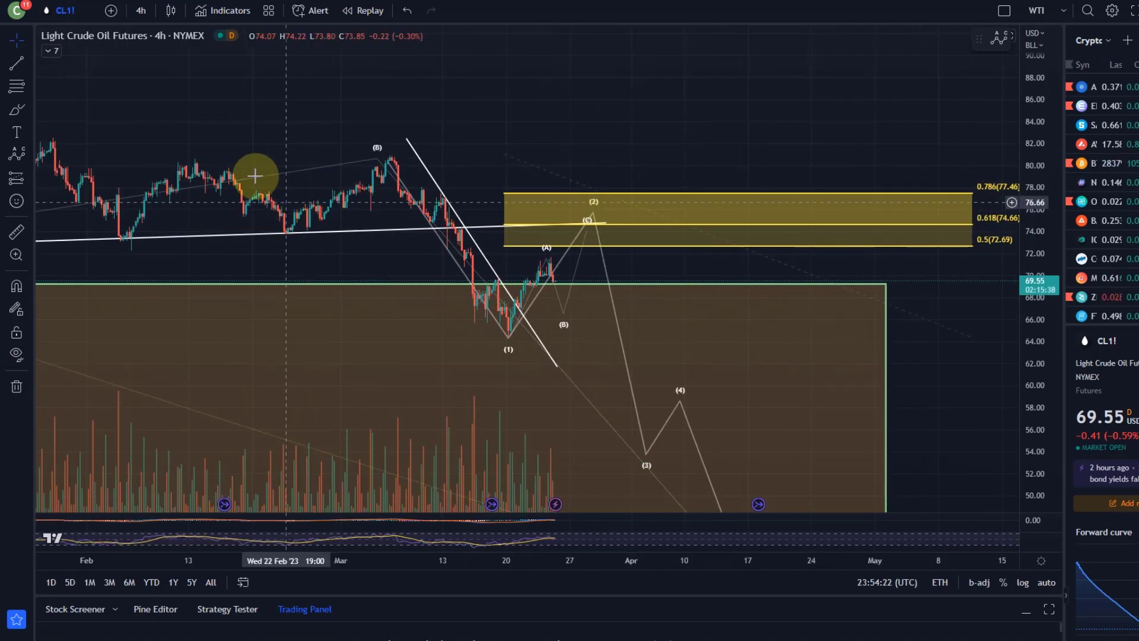
left_click(17, 89)
scroll(368, 265, "up", 3)
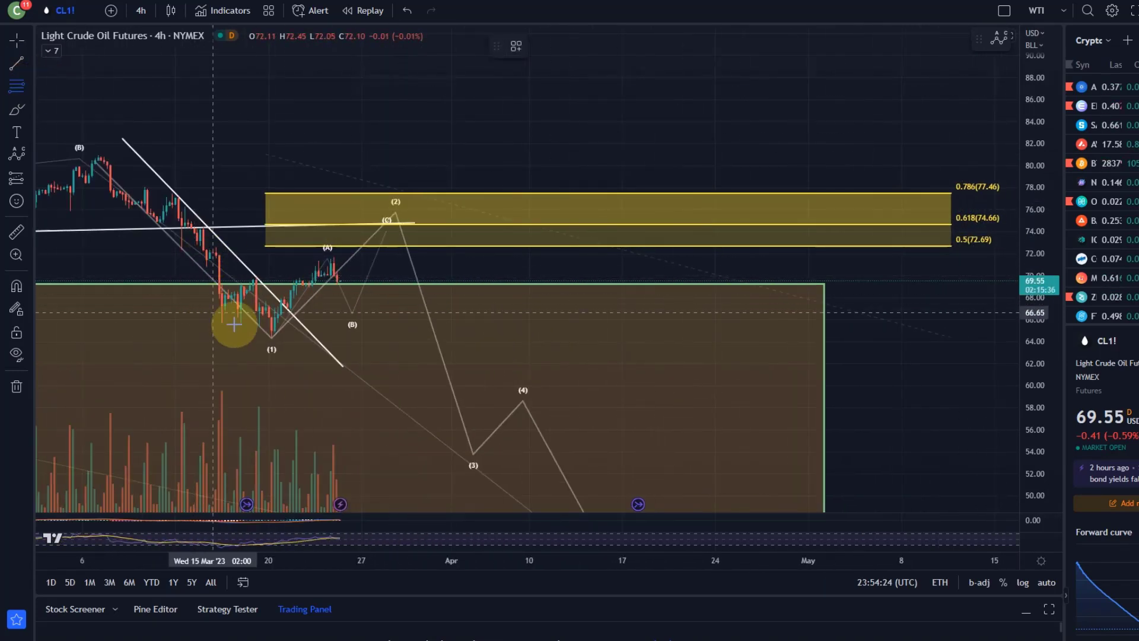
left_click_drag(293, 338, 449, 257)
left_click(450, 257)
left_click_drag(293, 338, 318, 338)
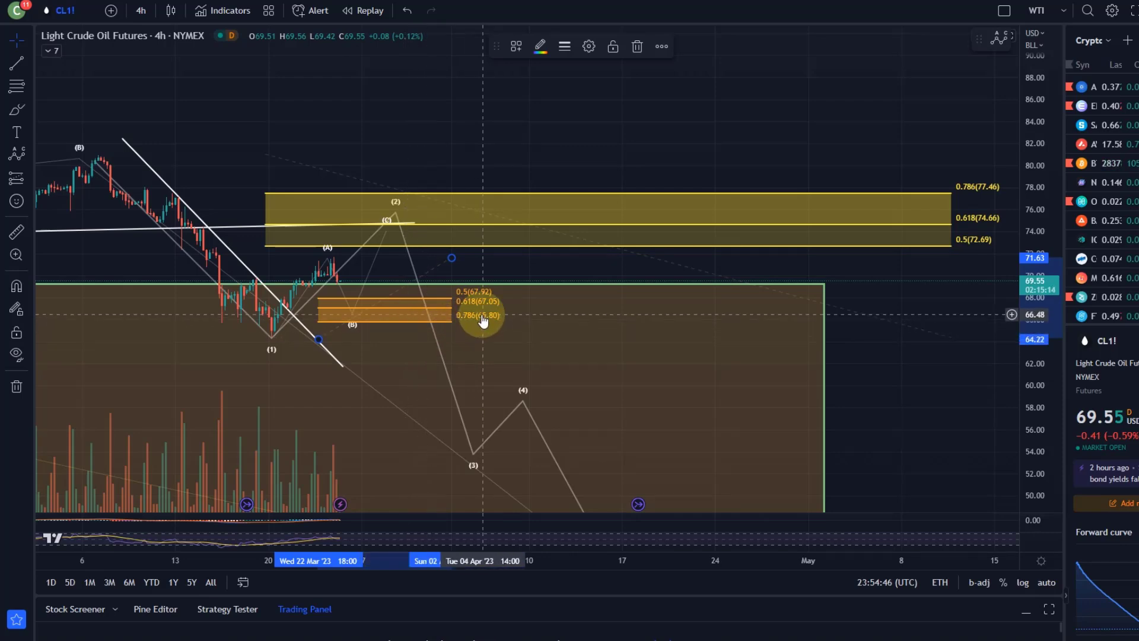
Lift the [2] wave point to just below the (y) endpoint near 37, at the orange box's floor
scroll(534, 276, "down", 11)
scroll(879, 319, "down", 4)
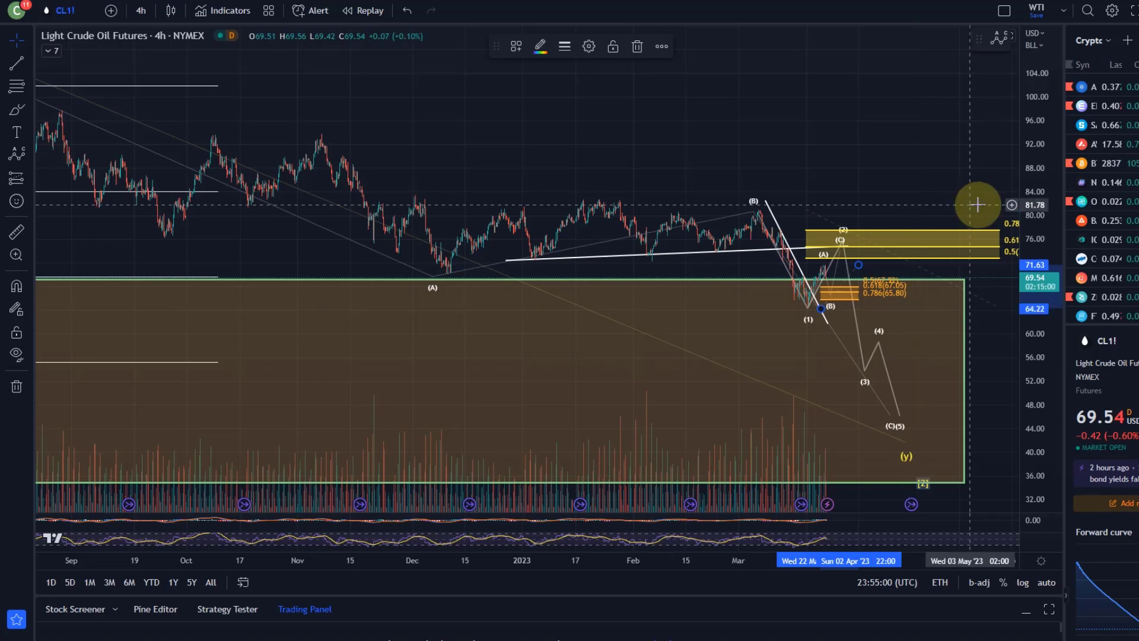
scroll(755, 305, "up", 5)
scroll(612, 242, "up", 2)
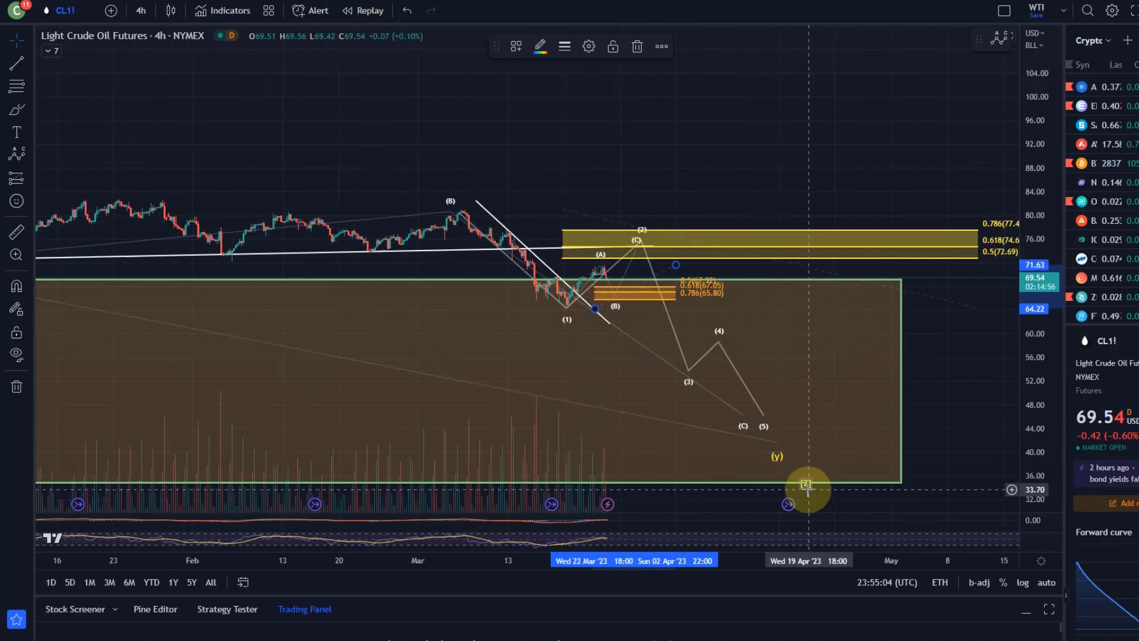
mouse_move(807, 486)
left_mouse_down()
mouse_move(804, 431)
mouse_move(785, 483)
mouse_move(559, 329)
mouse_move(782, 484)
mouse_move(570, 343)
mouse_move(564, 323)
mouse_move(842, 338)
mouse_move(814, 305)
mouse_move(730, 365)
mouse_move(642, 327)
left_mouse_up()
scroll(564, 322, "down", 3)
scroll(816, 302, "down", 3)
mouse_move(717, 322)
left_mouse_down()
mouse_move(771, 436)
mouse_move(810, 463)
mouse_move(799, 458)
left_mouse_up()
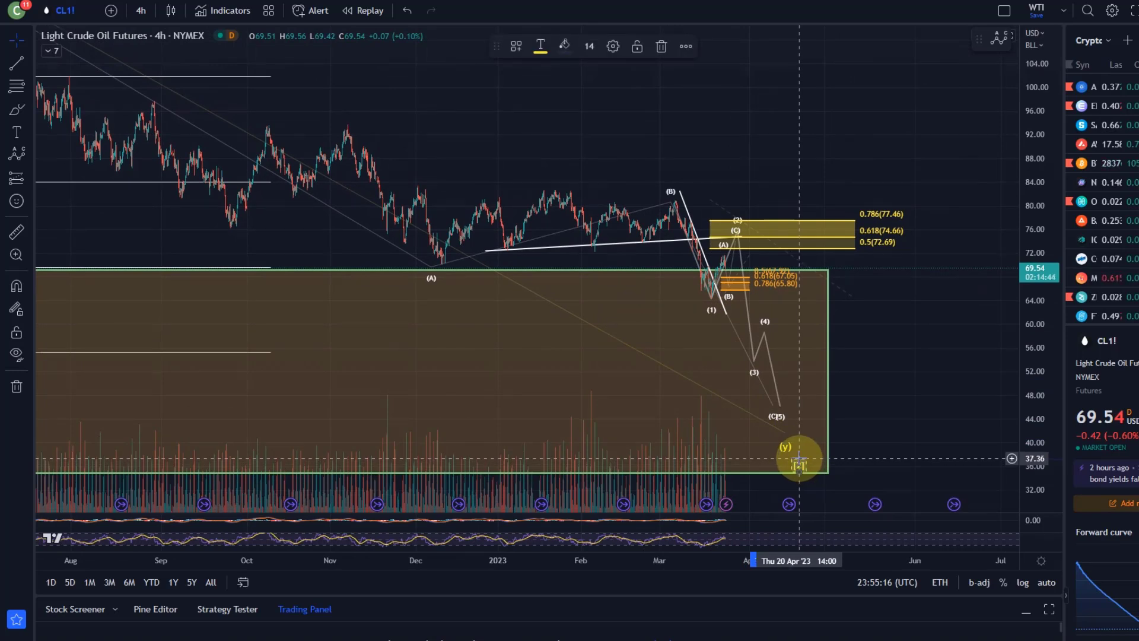